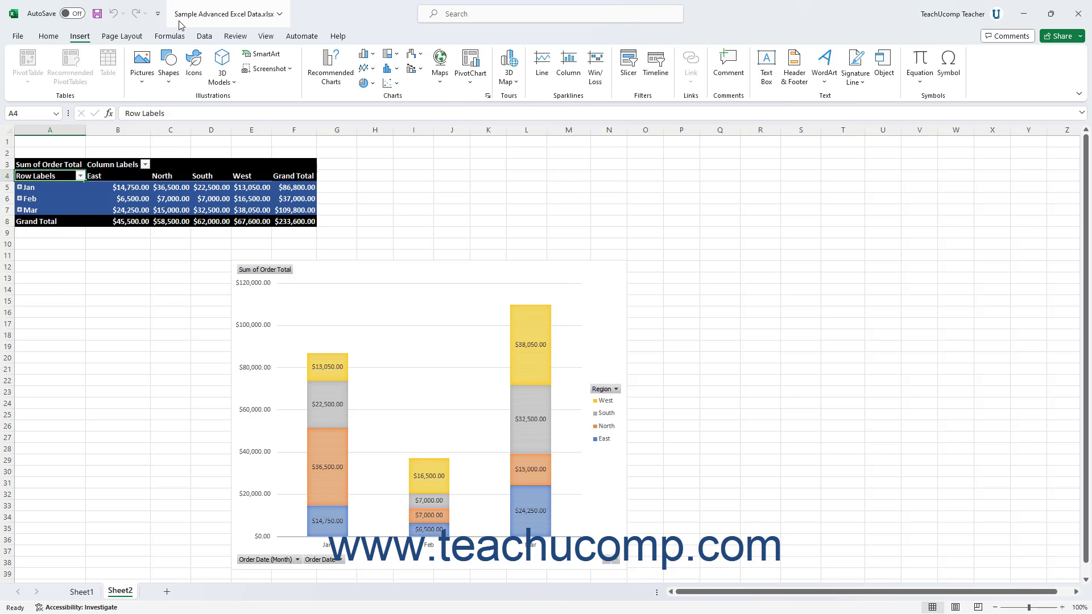
# Step: Open the Excel Options window from the File backstage
pyautogui.click(17, 37)
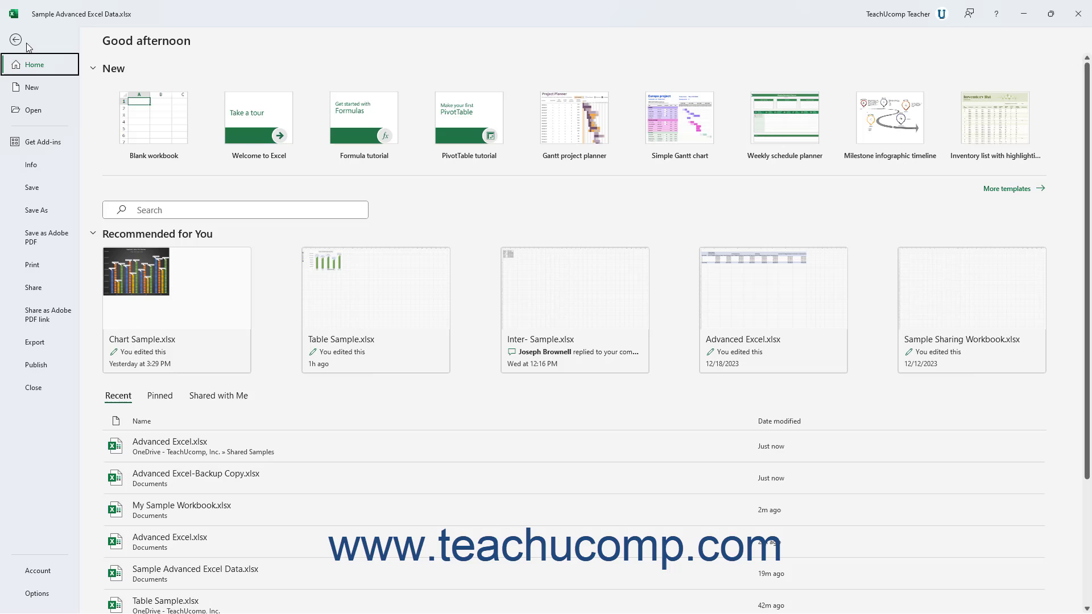
pyautogui.click(38, 594)
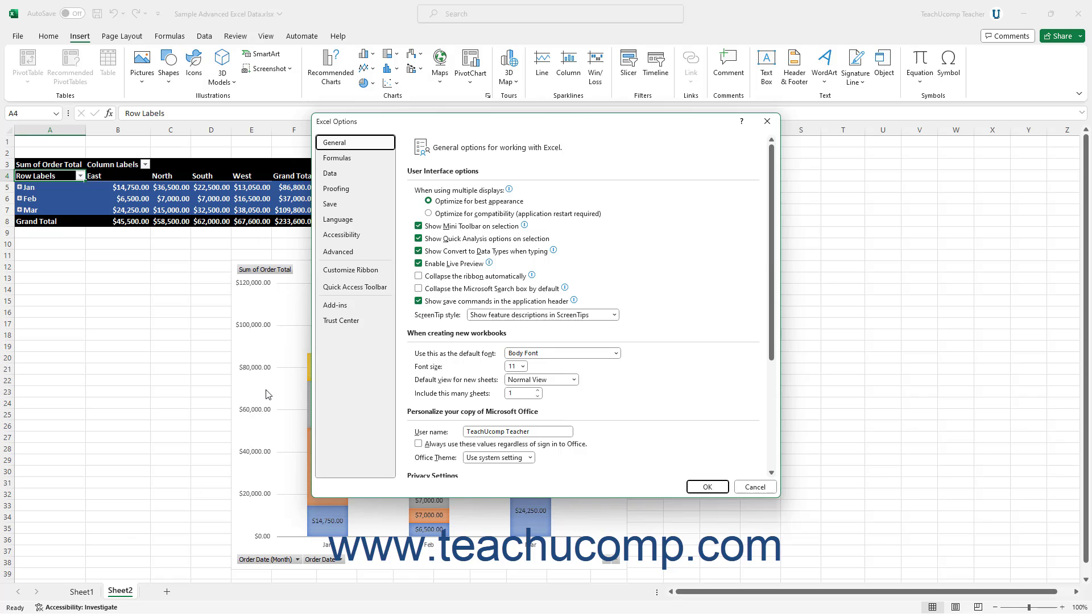
# Step: Switch Excel Options to the Data category
pyautogui.click(344, 175)
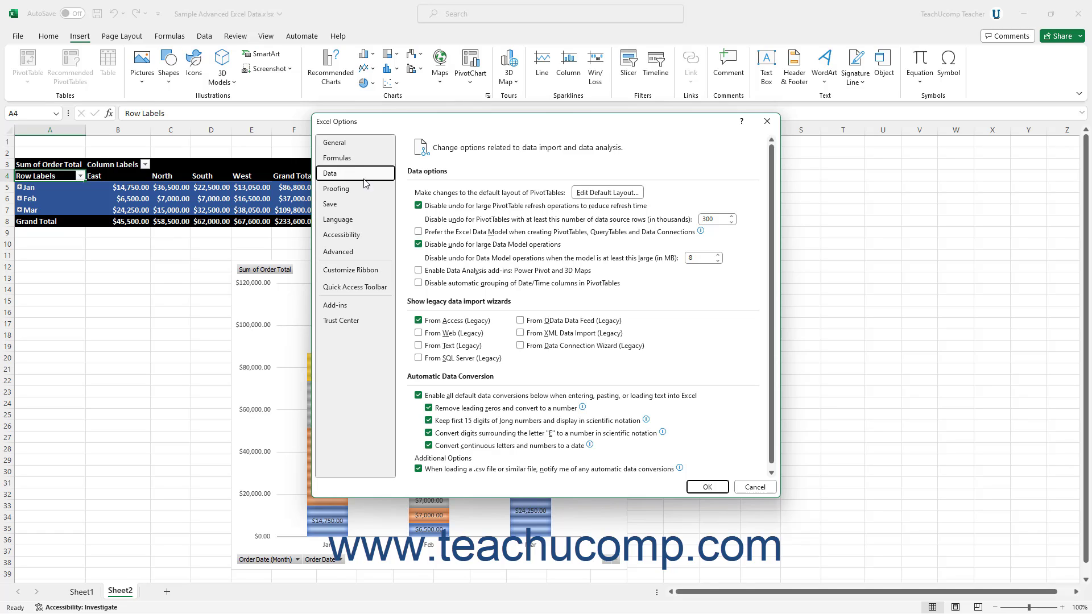
# Step: Check 'Enable Data Analysis add-ins: Power Pivot and 3D Maps' and confirm with OK
pyautogui.click(419, 271)
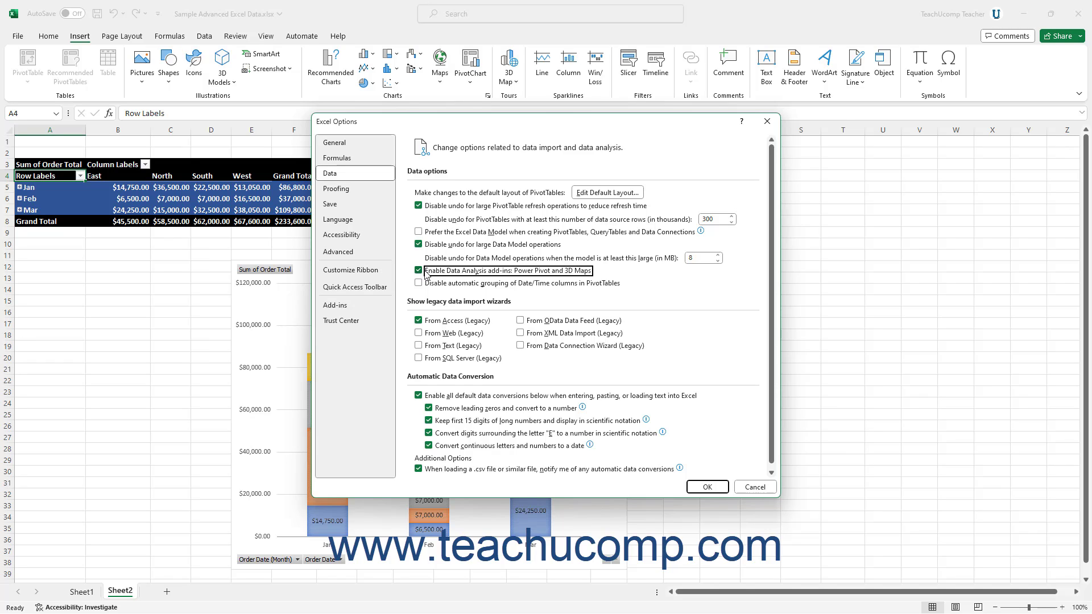
pyautogui.click(718, 488)
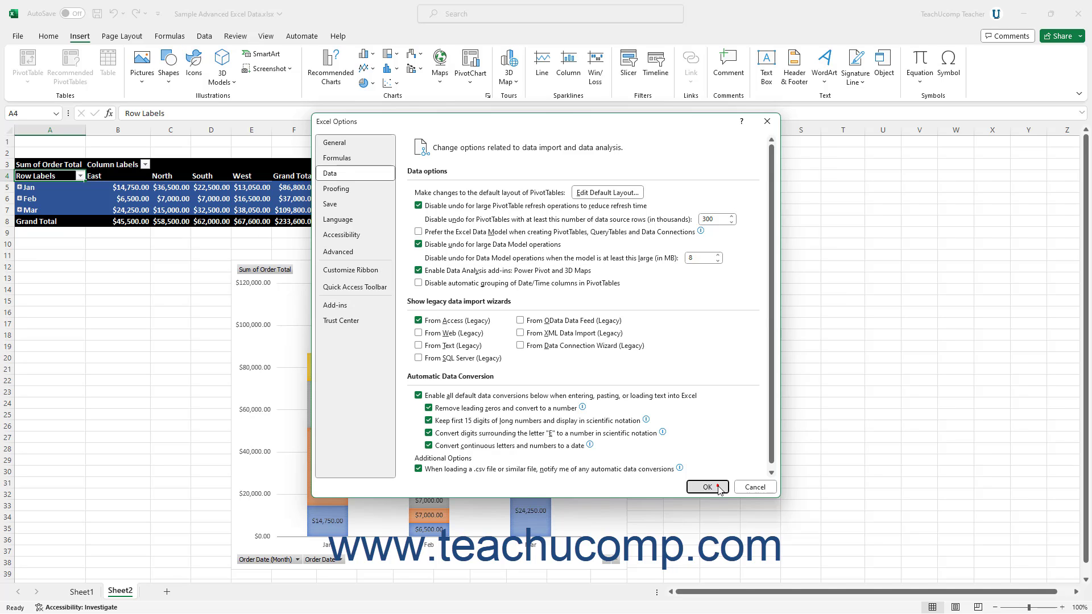